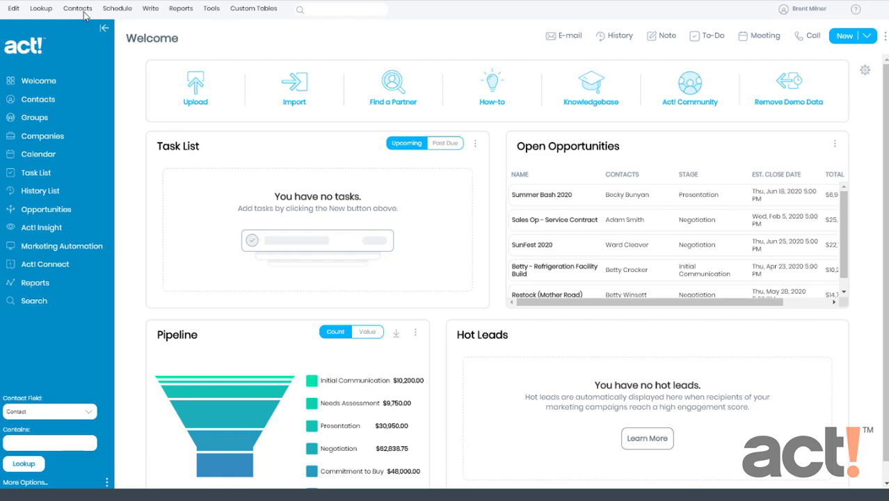
Go to Marketing Automation's Landing Pages list and show its Actions menu
click(79, 255)
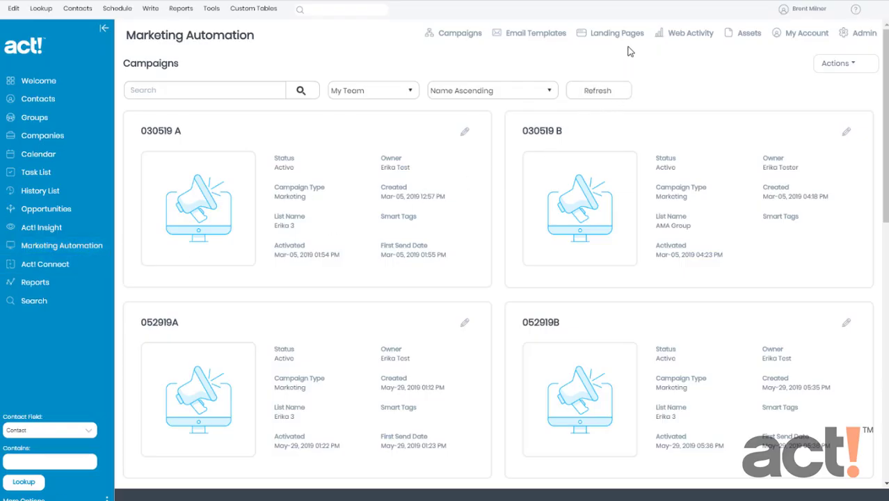
click(628, 40)
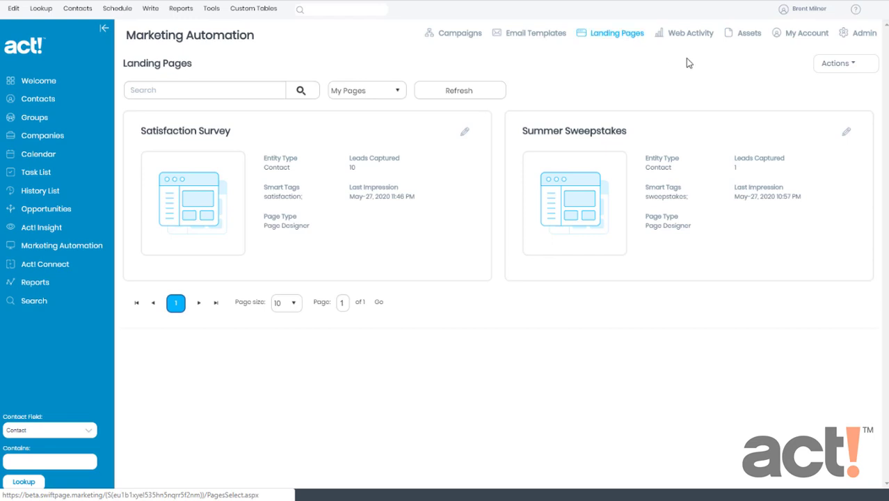
click(835, 67)
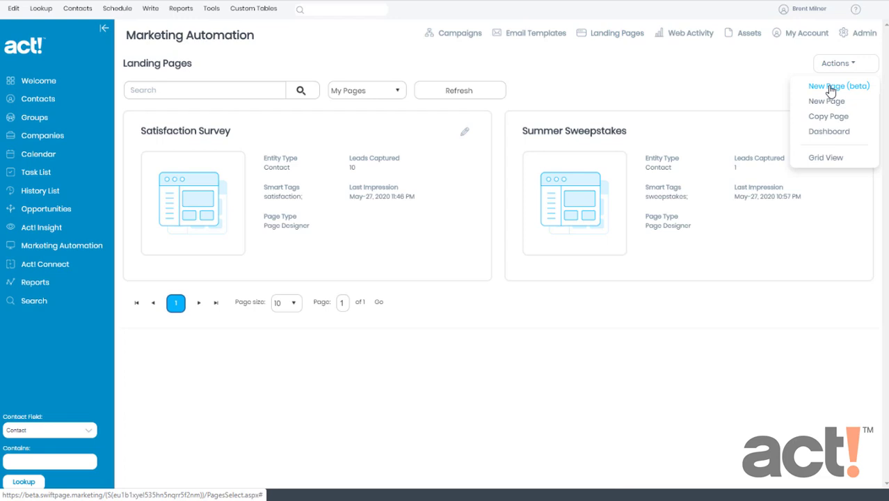
Start a New Page (beta) from the Blank Page Designer template
click(829, 86)
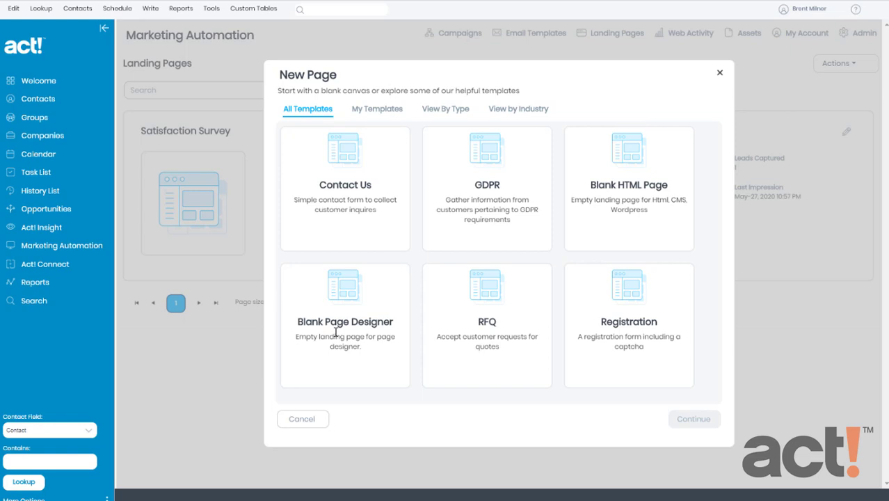
click(339, 334)
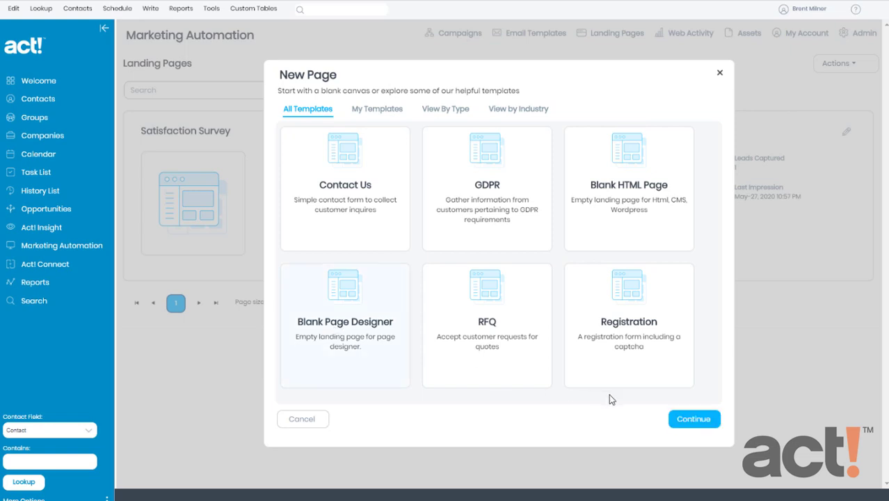
Name the new landing page 'Monthly Newsletter Signup'
click(683, 421)
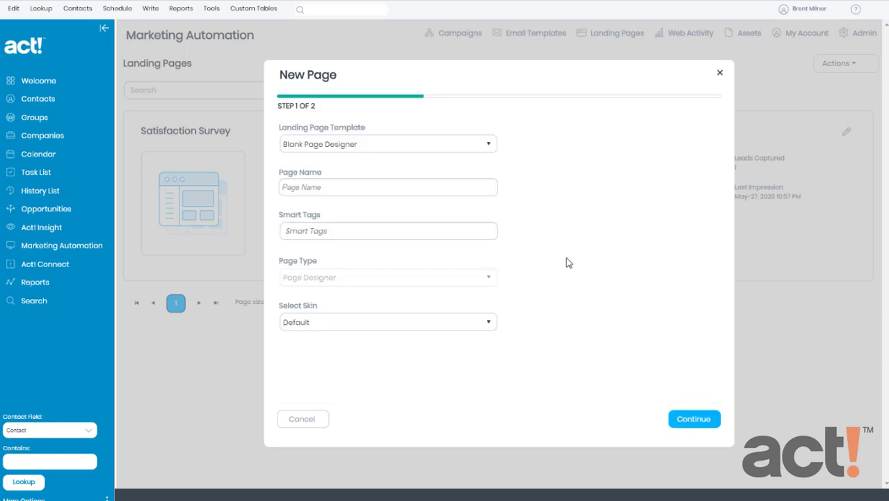
click(488, 147)
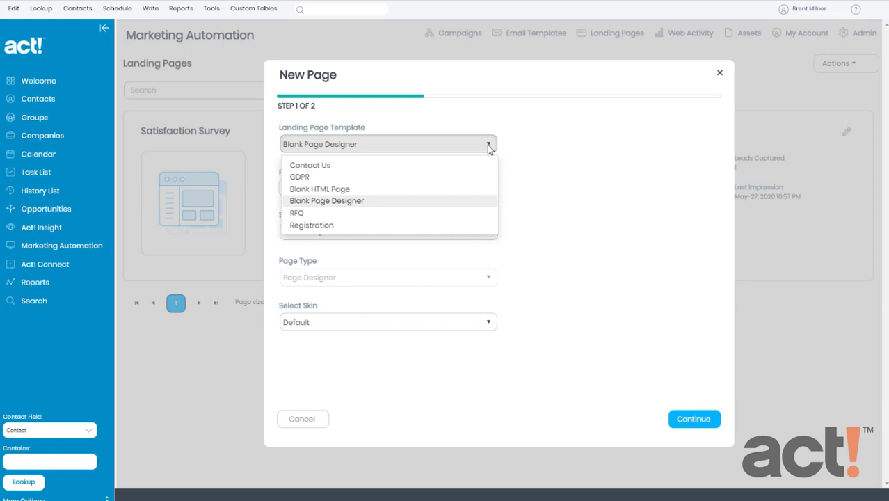
click(488, 147)
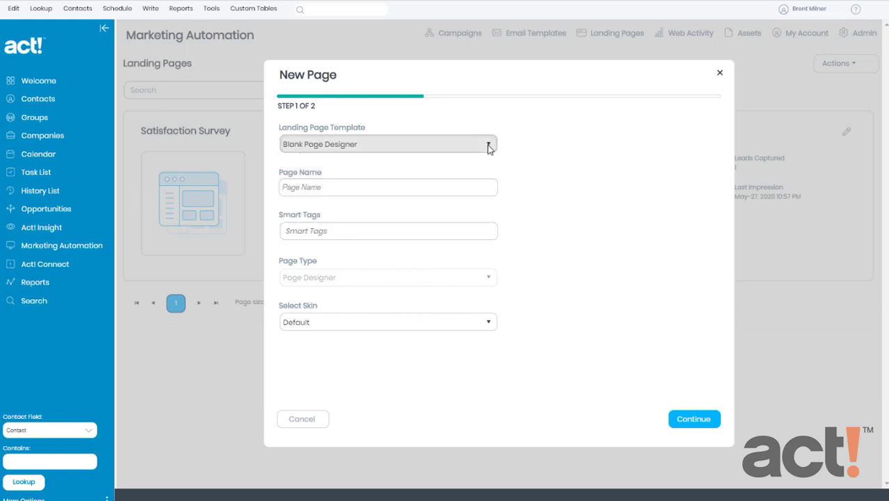
click(425, 190)
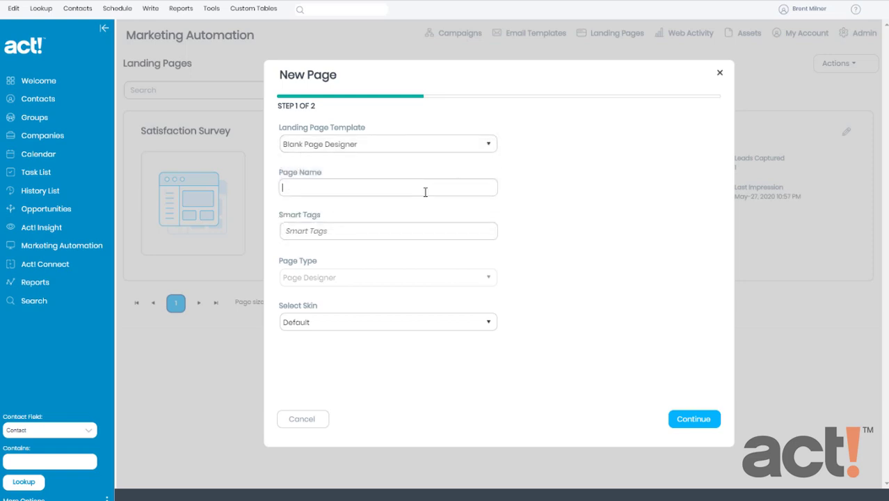
text(Monthly New)
text(sletter Signup)
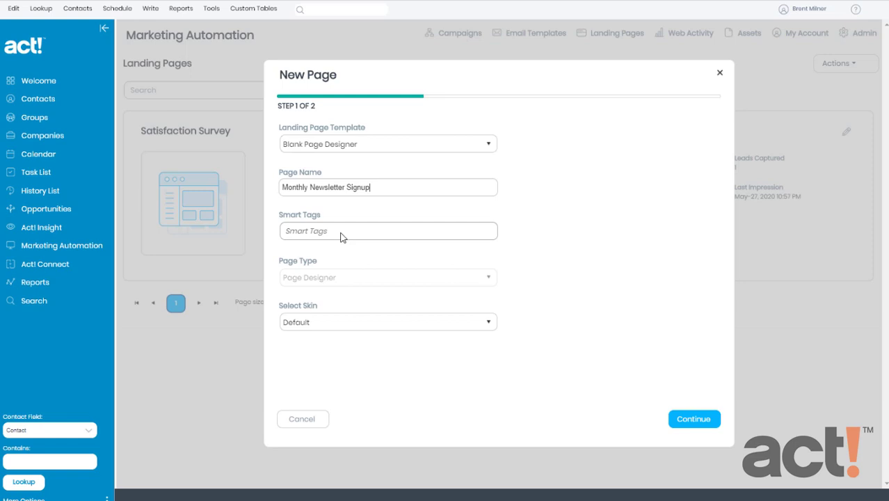
Tag the page 'newsletter' and 'new customers' and keep the Default skin
click(341, 237)
text(newsletter)
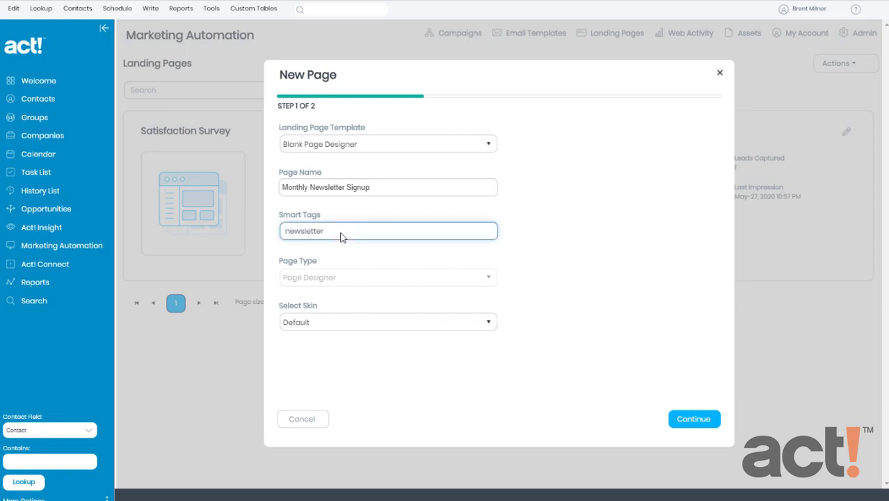
key(Return)
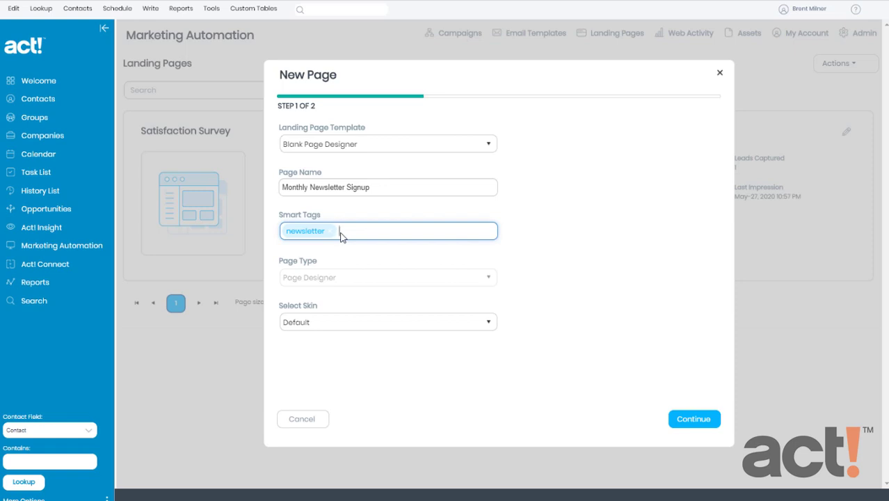
text(new customers)
key(Return)
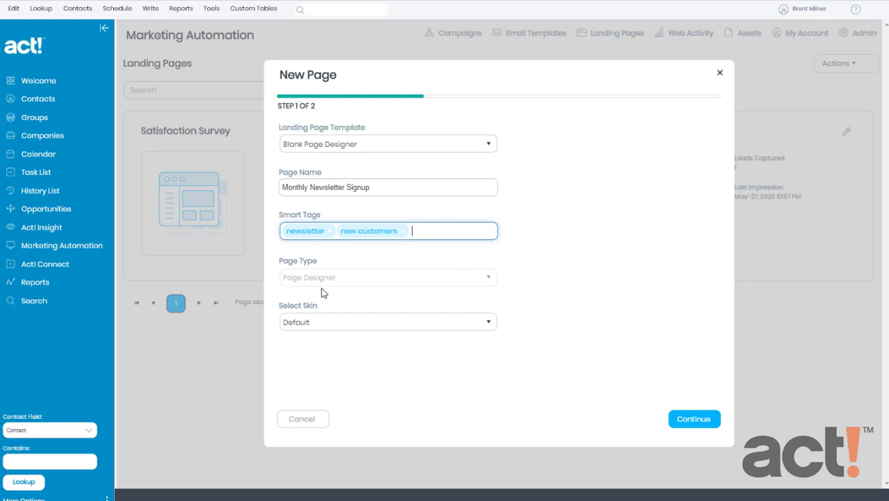
click(320, 324)
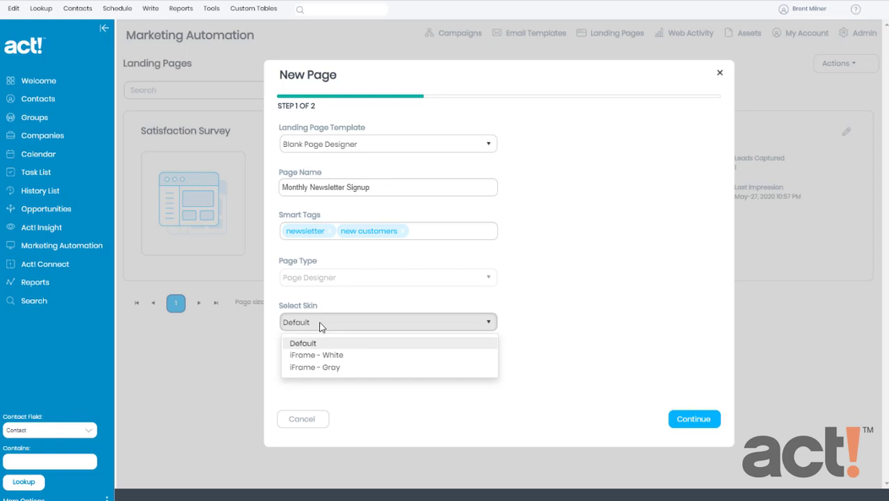
click(316, 343)
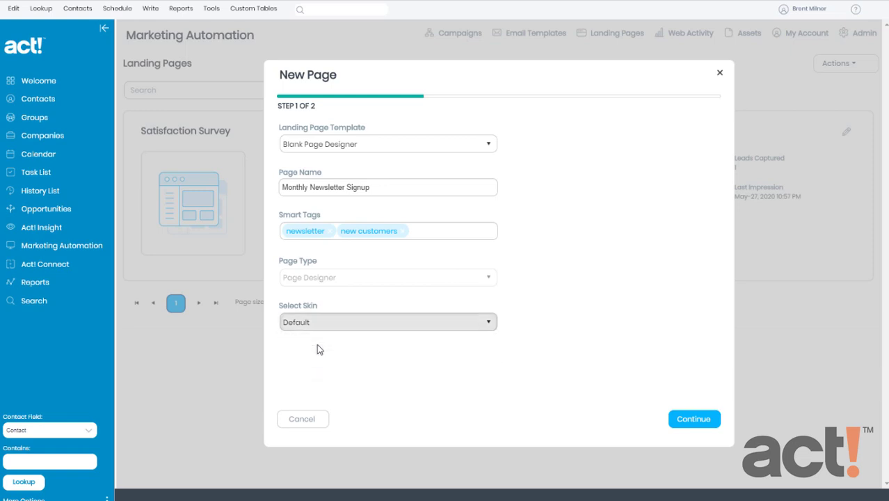
click(695, 419)
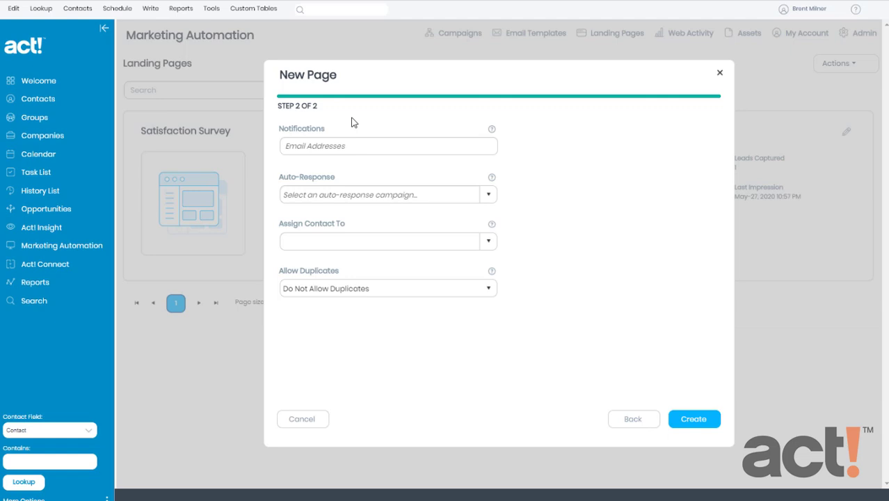
click(345, 146)
click(345, 146)
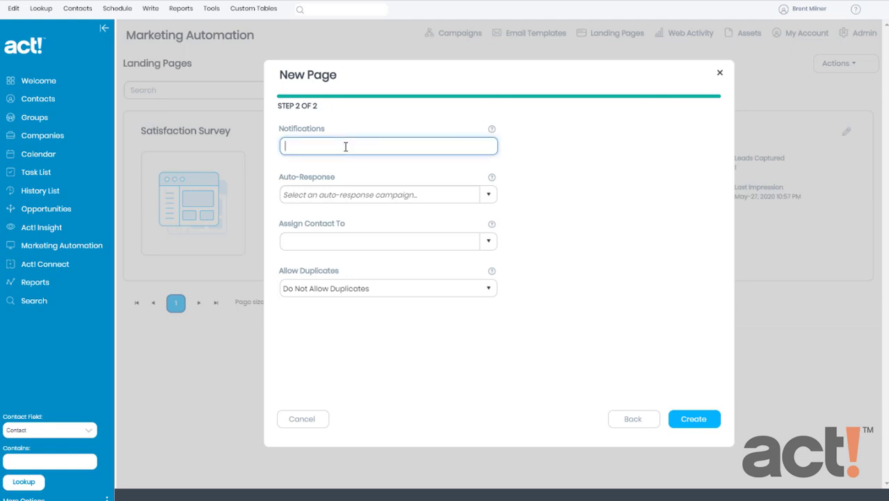
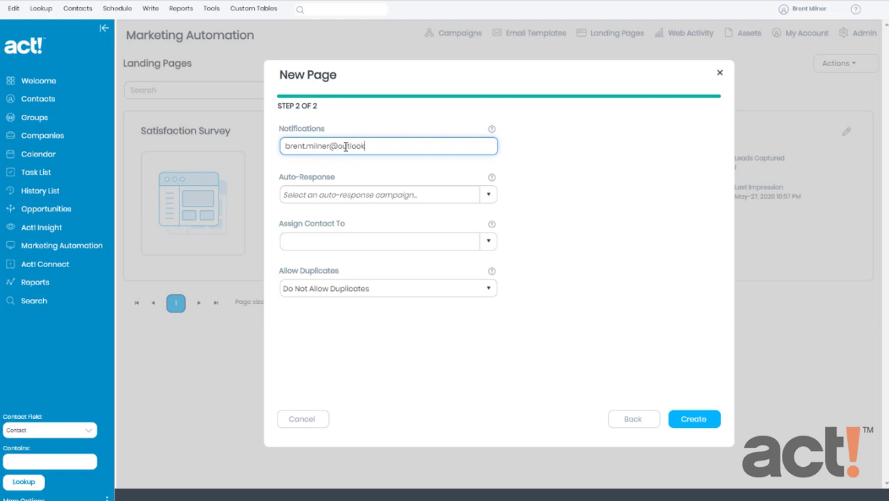
key(Return)
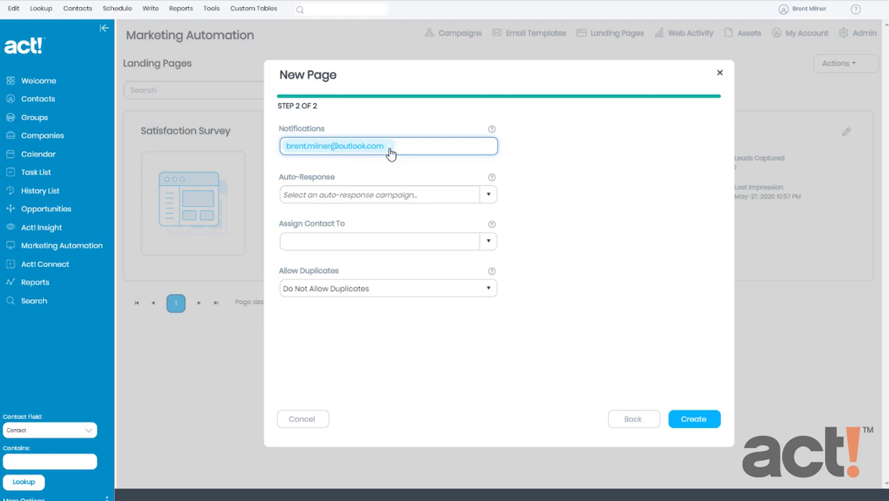
click(389, 149)
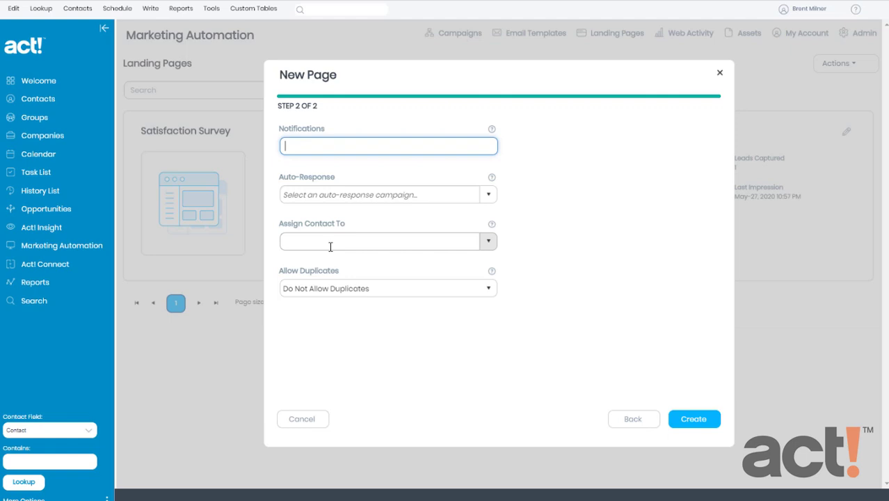
Set Assign Contact To to the signed-in user's name
click(487, 241)
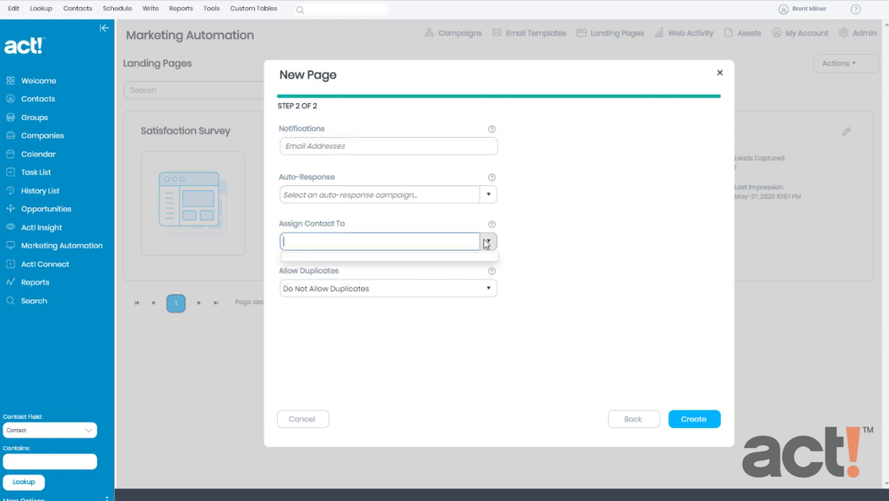
click(353, 286)
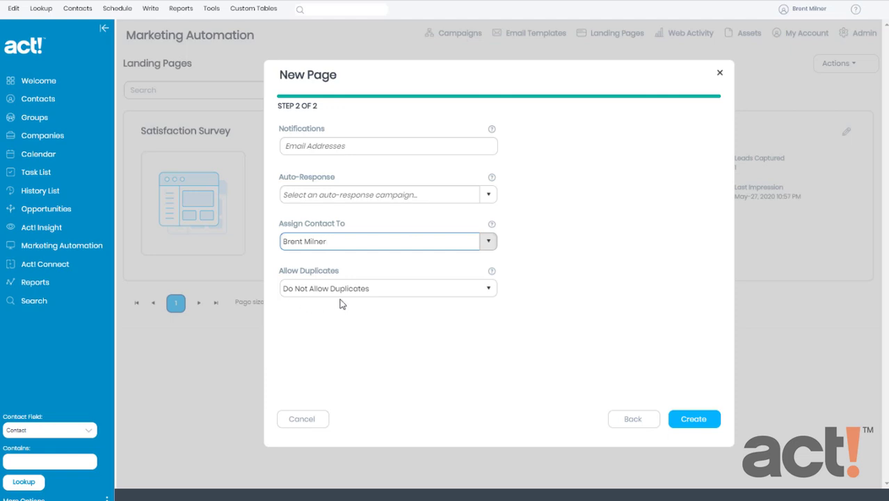
Create the page, opening its draft Start–Form Page 1–End workflow
click(694, 420)
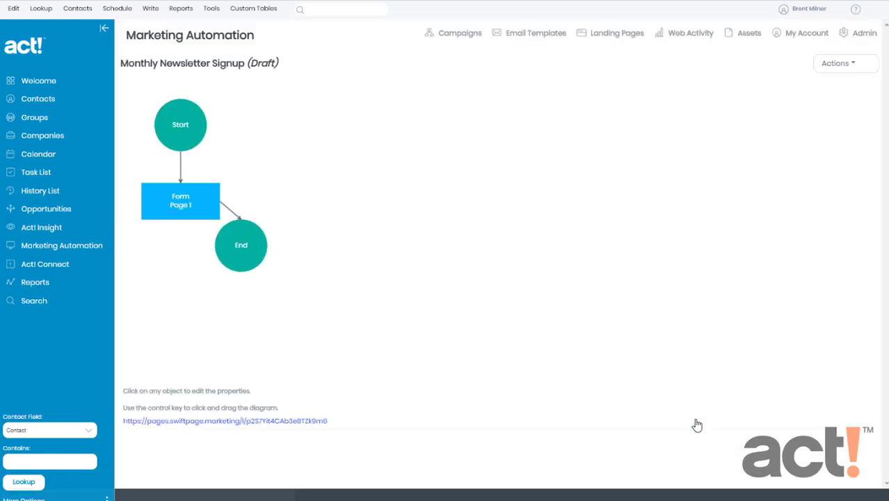